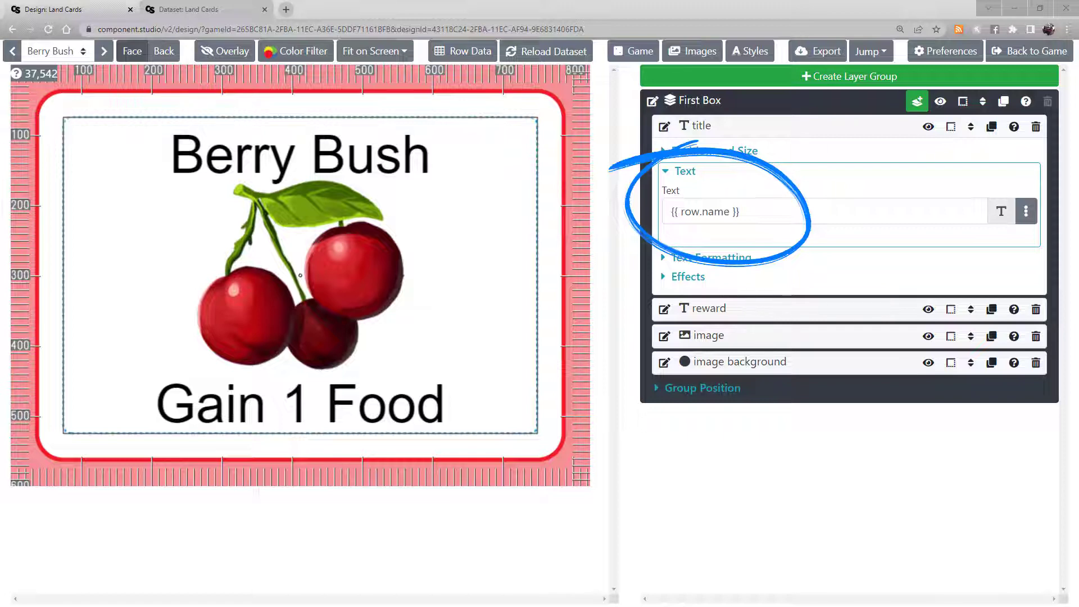
- View the Land Cards dataset, return to the card design and step through its cards to compare their titles
click(246, 10)
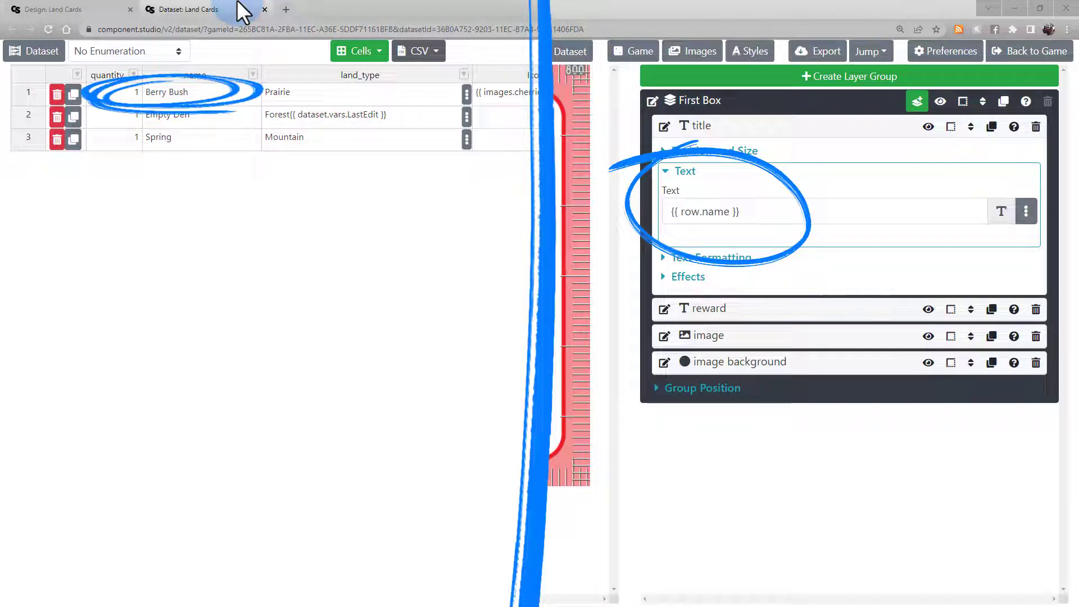
click(89, 7)
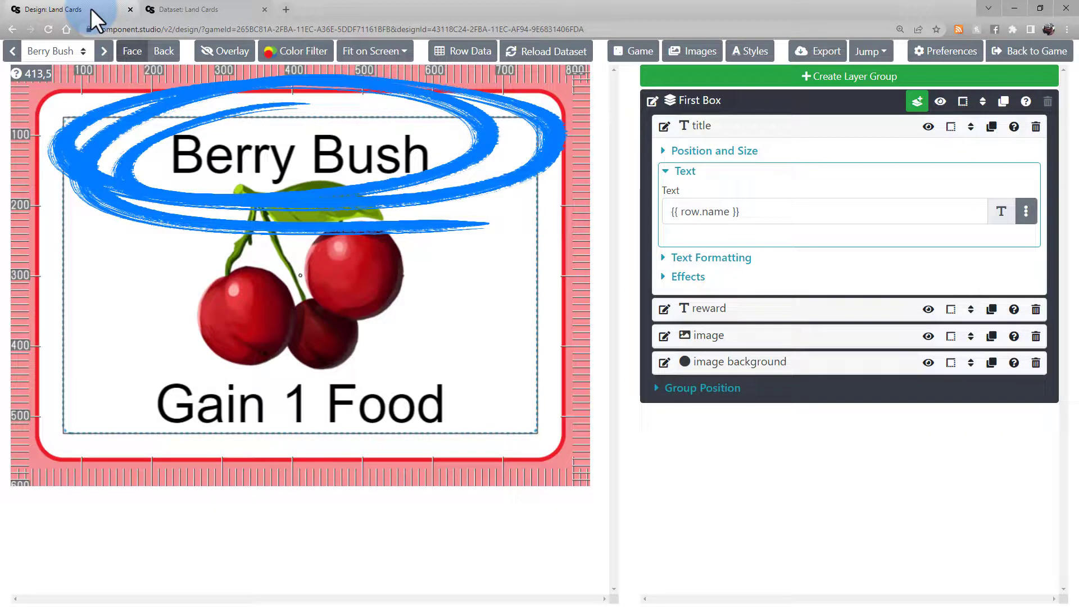
click(104, 51)
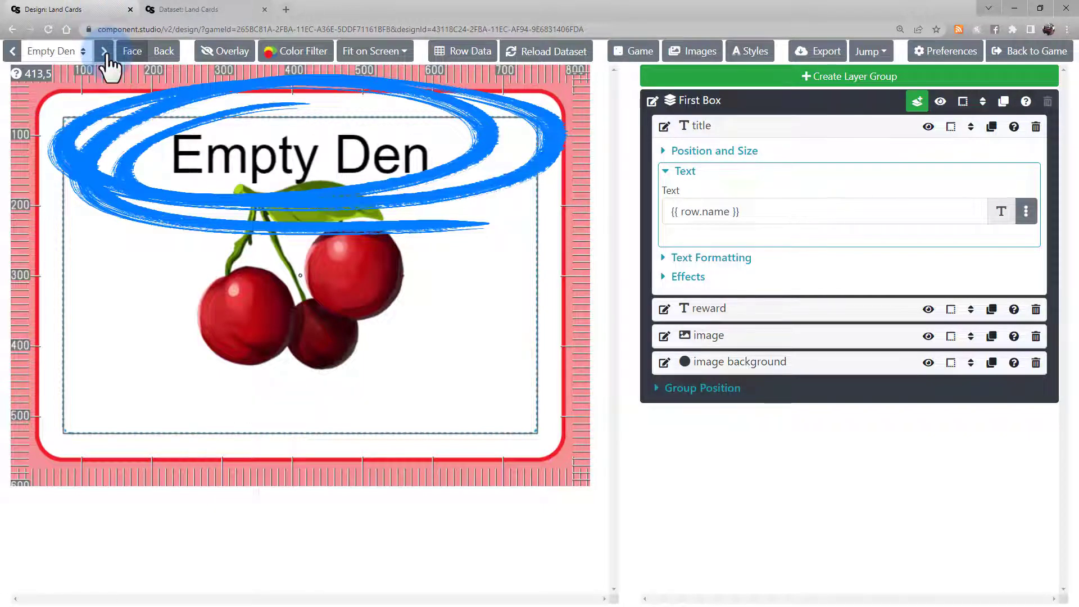
click(105, 51)
click(104, 52)
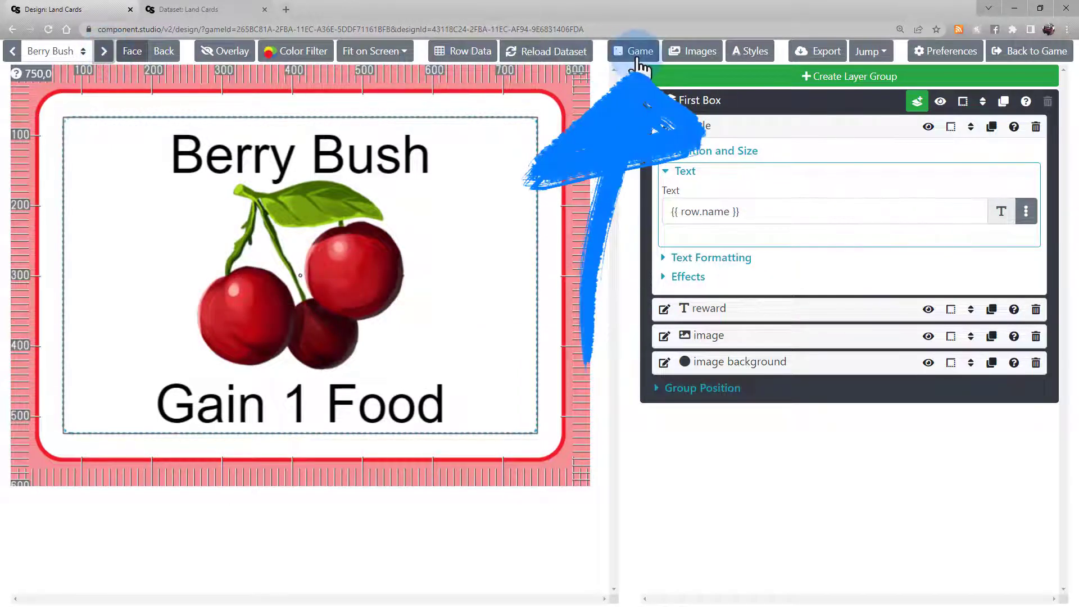
- Add a game variable named BaseHP of type Number with the value 23 from the Land Cards dataset
click(224, 7)
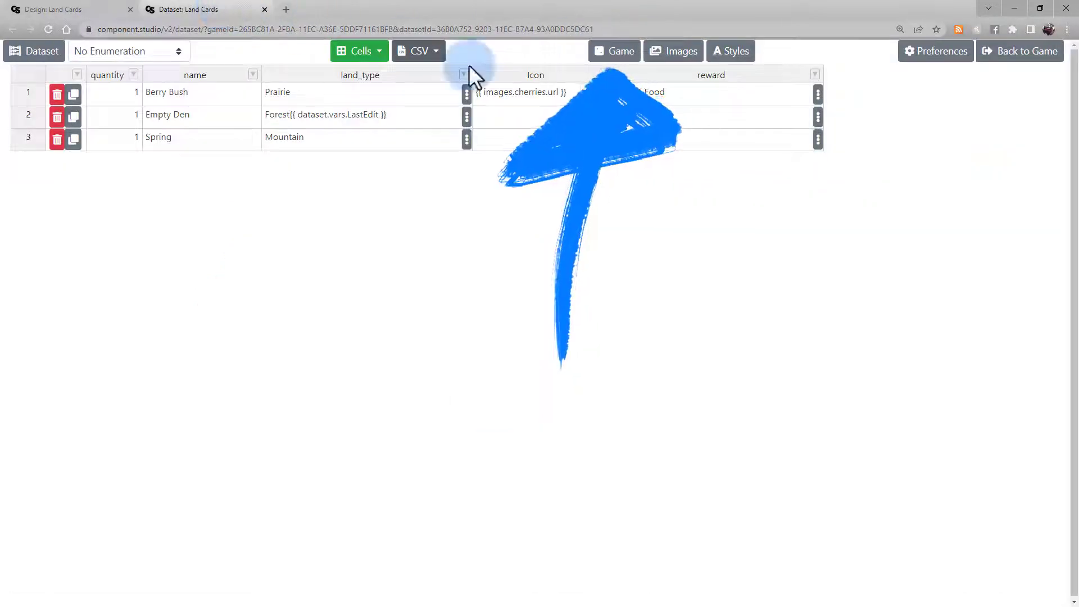
click(613, 56)
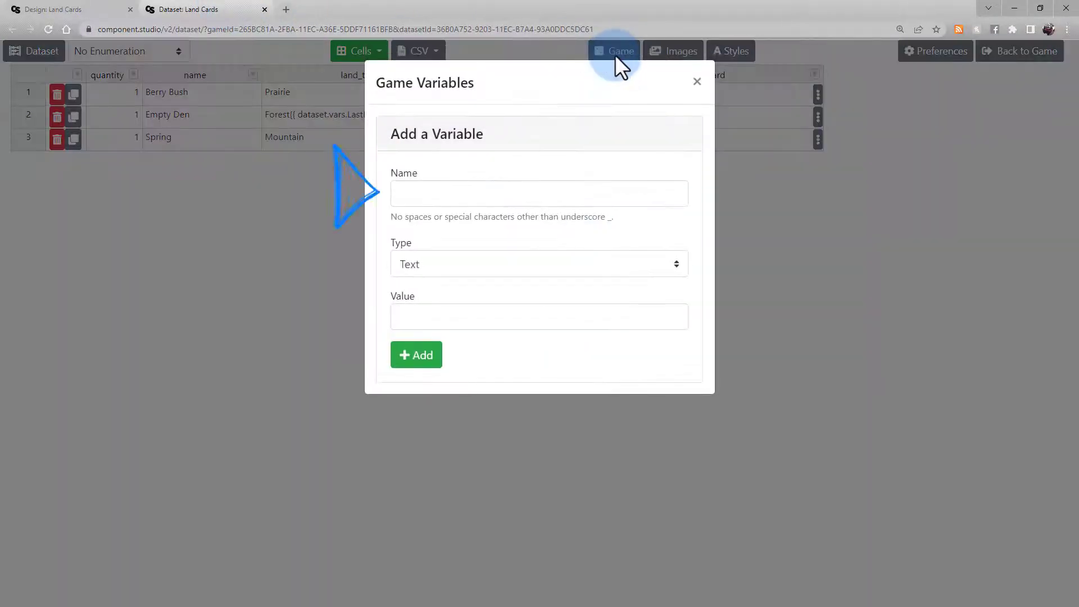
click(541, 186)
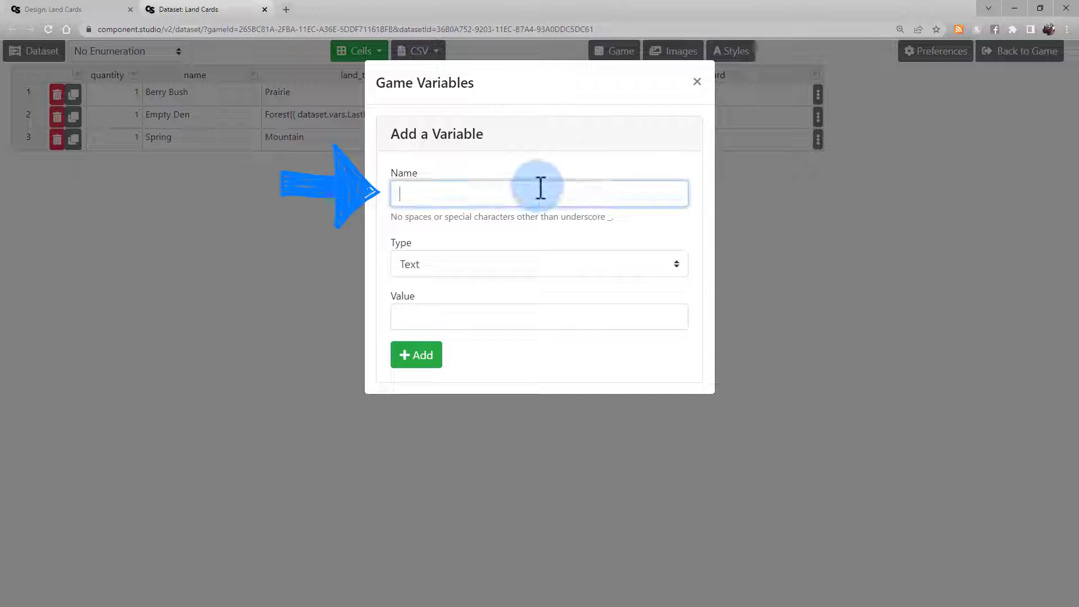
text(BaseHP)
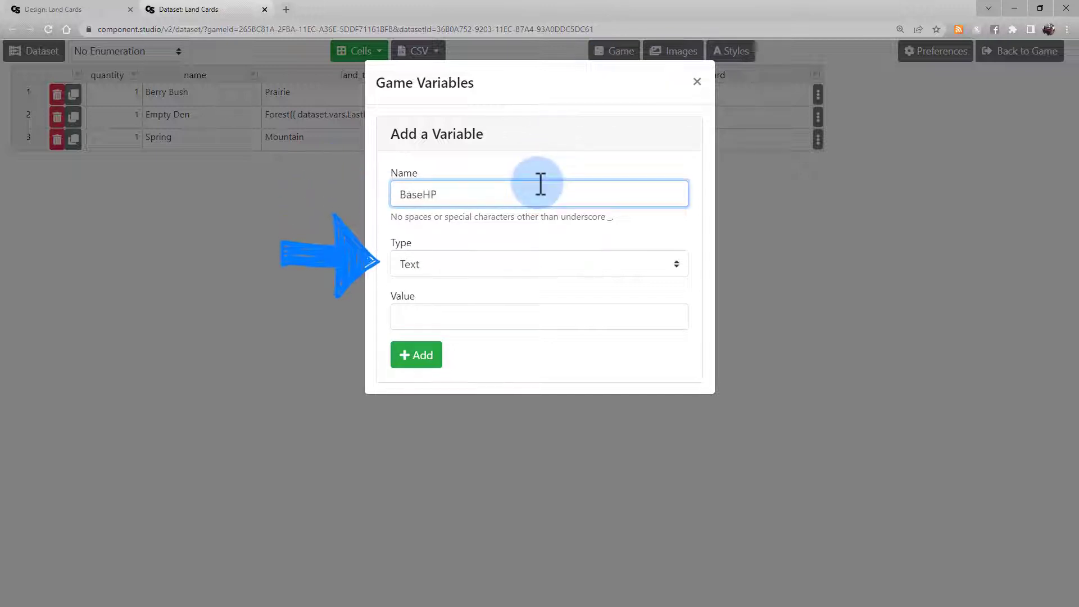
click(525, 261)
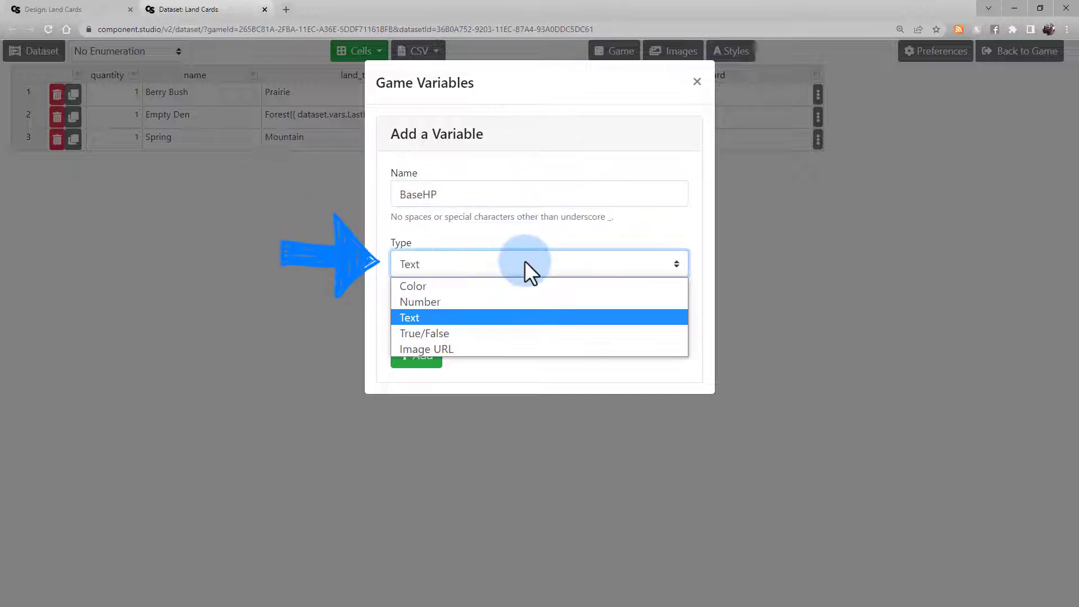
click(534, 298)
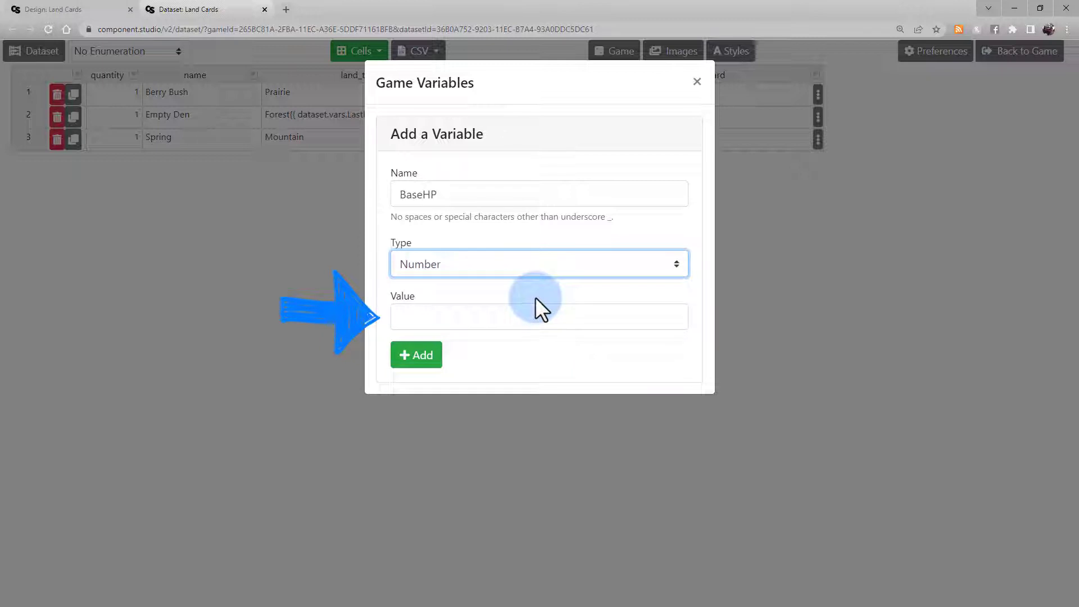
click(542, 321)
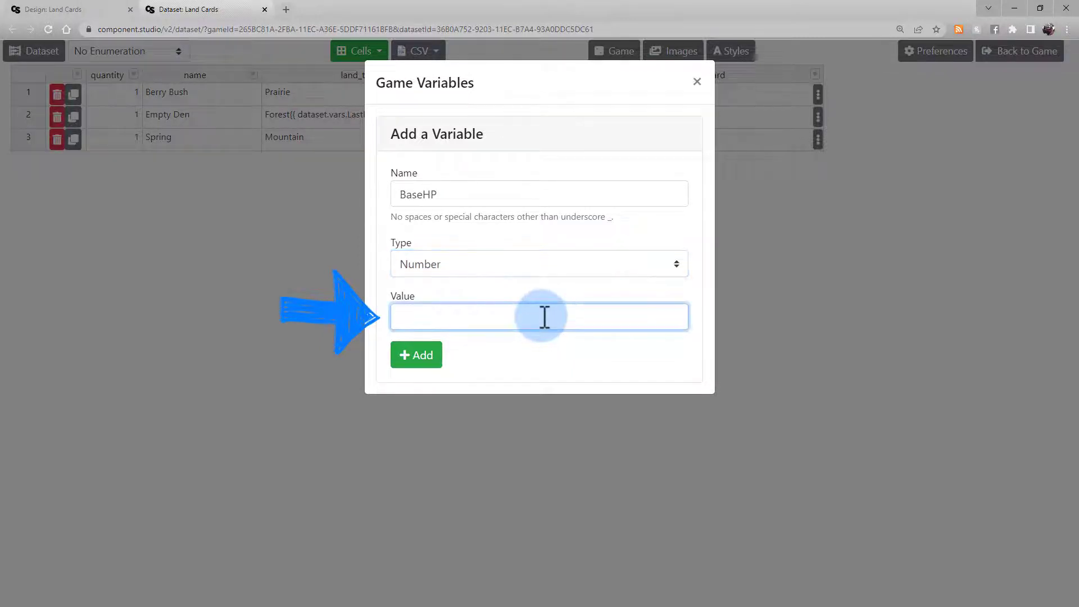
text(23)
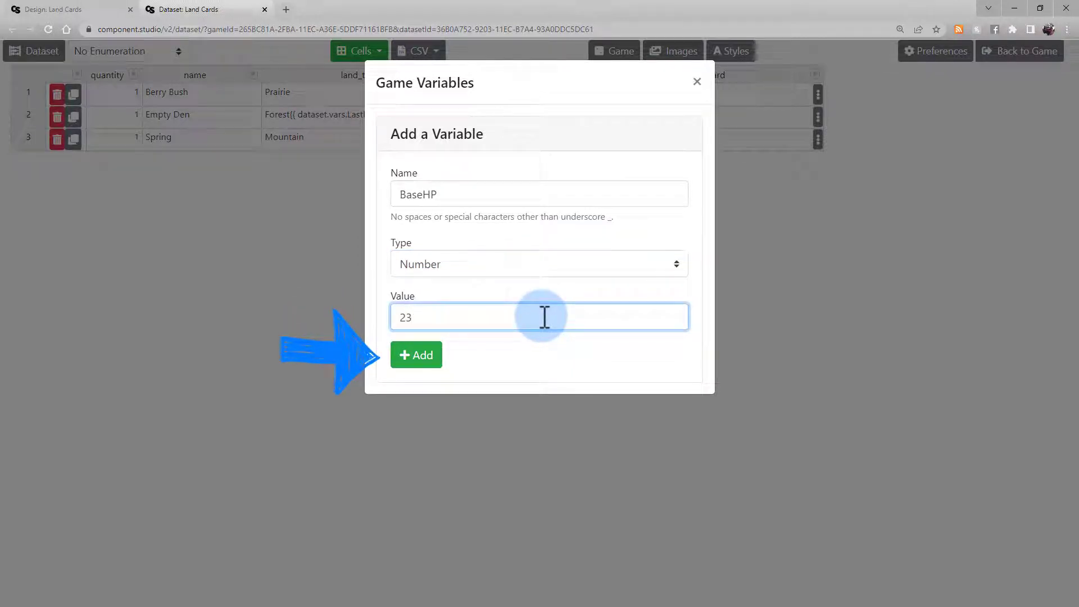
click(430, 363)
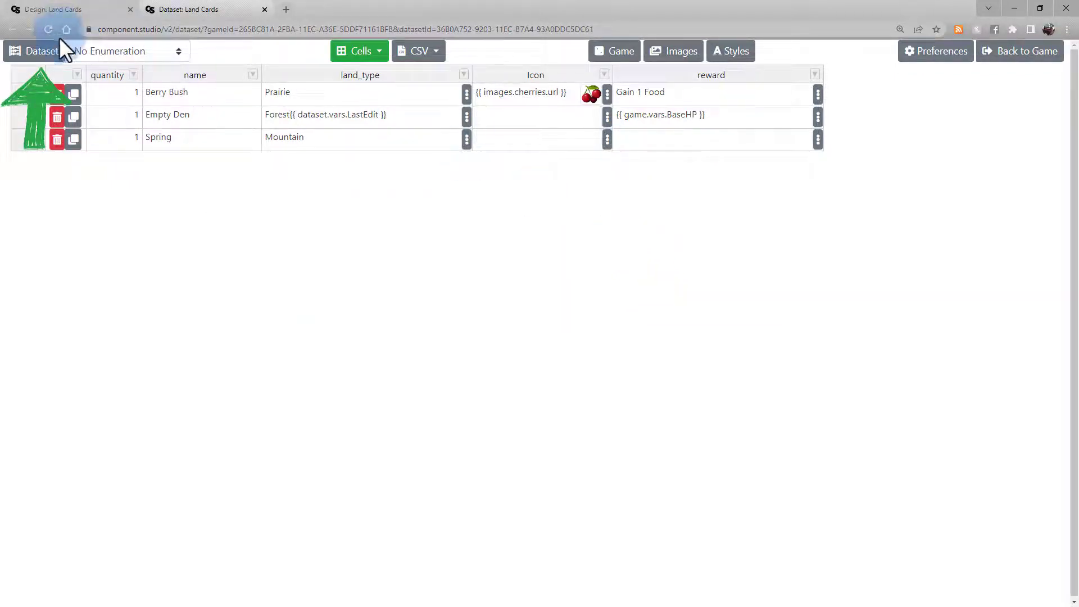
- Open the dataset variables and set the Spring row's reward to {{ dataset.vars.LastEdit }}
click(60, 52)
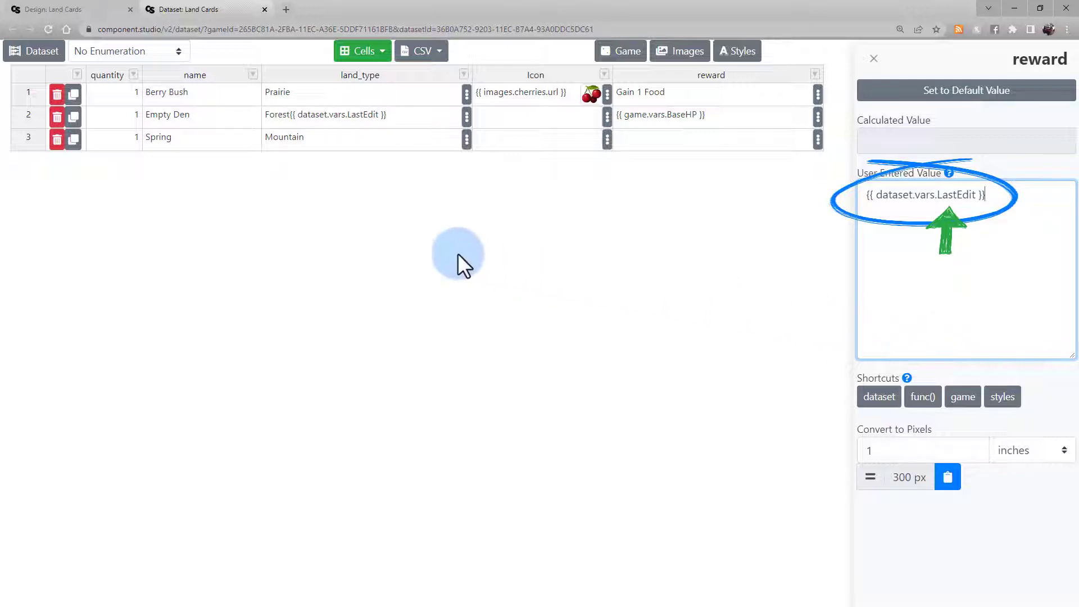
click(431, 247)
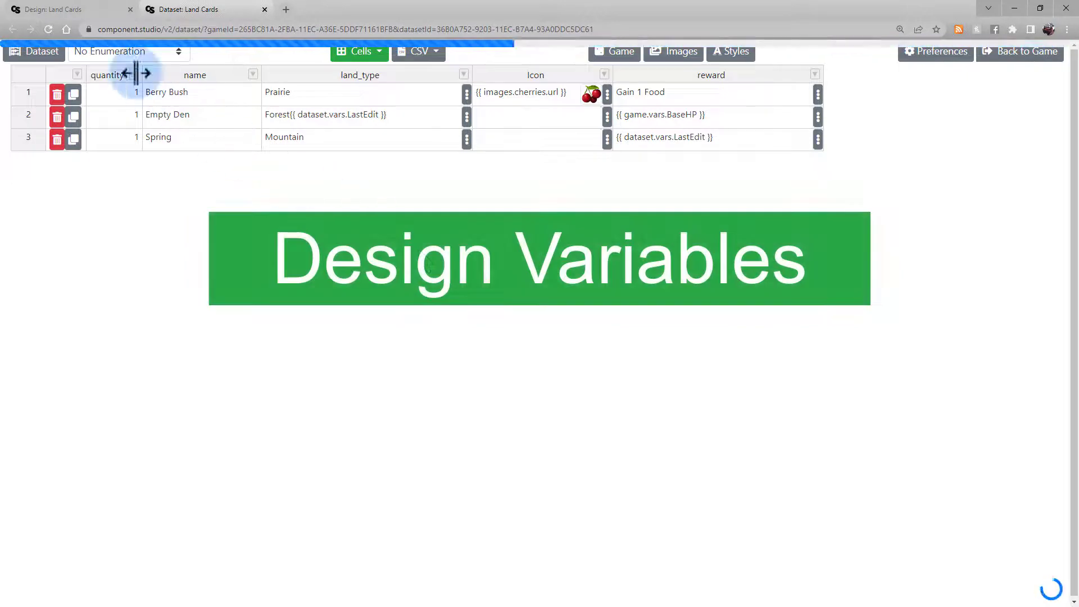
- Switch to the Land Cards design and try to insert the design.bottom variable into the title layer's text value
click(101, 11)
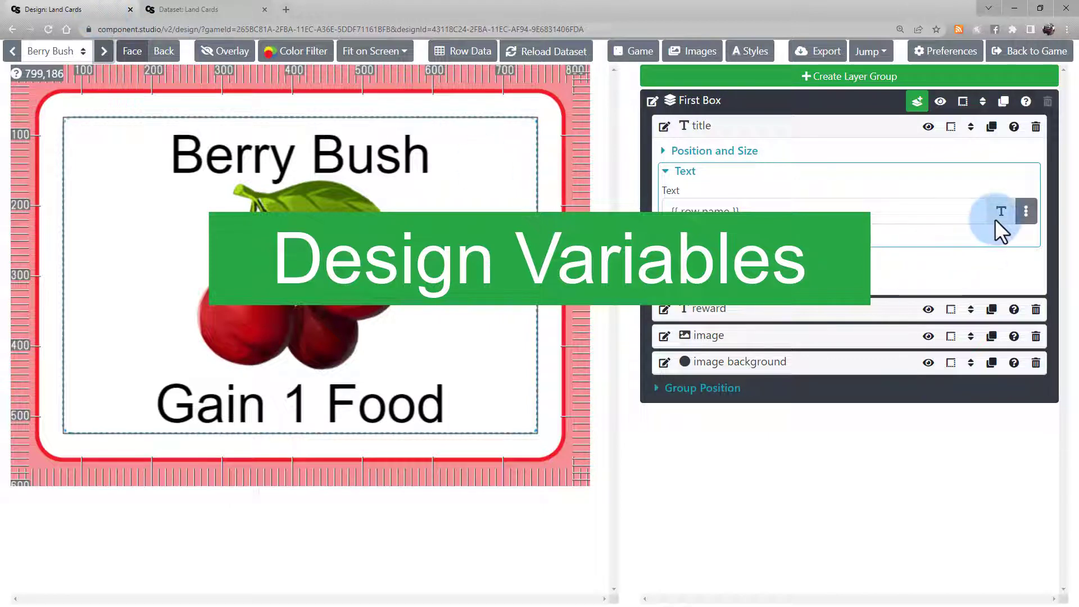
click(1025, 221)
click(891, 397)
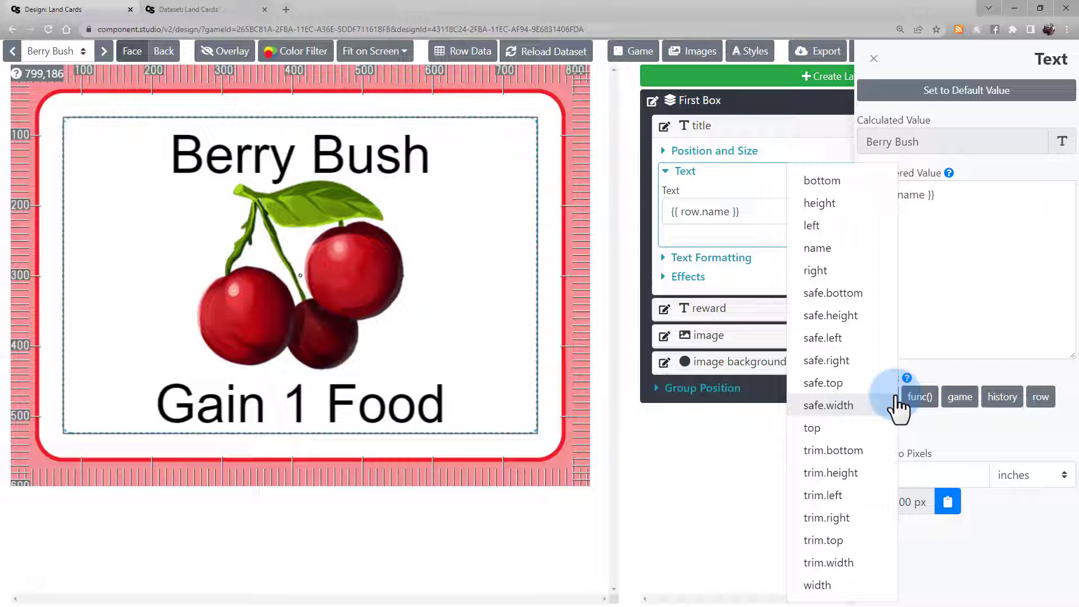
click(822, 180)
key(ctrl+v)
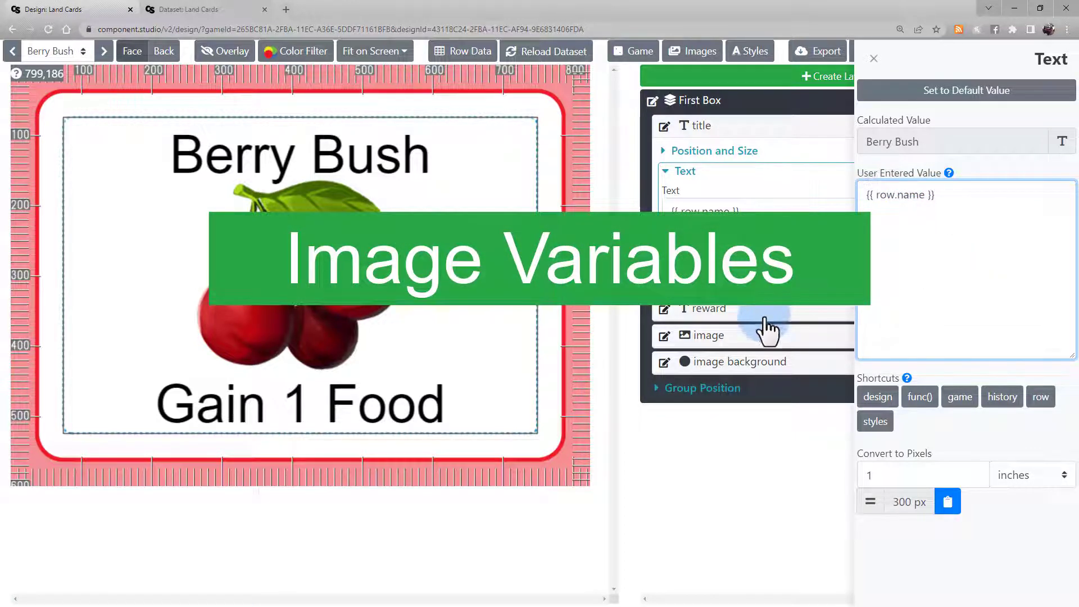
- Expand the image layer's Image settings and examine how its image value references a game image variable
click(765, 336)
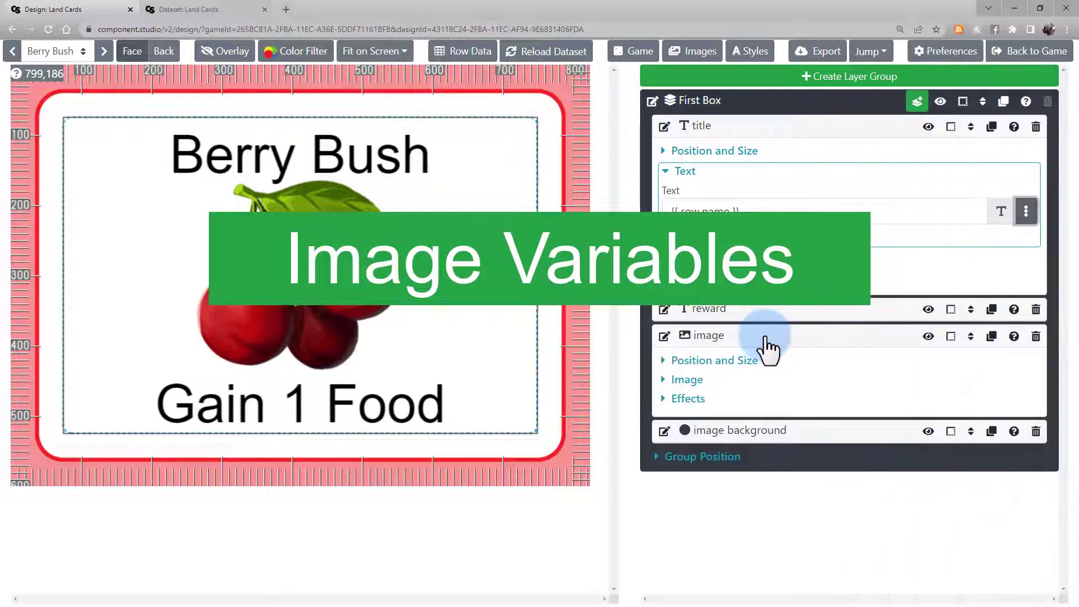
click(735, 380)
click(827, 421)
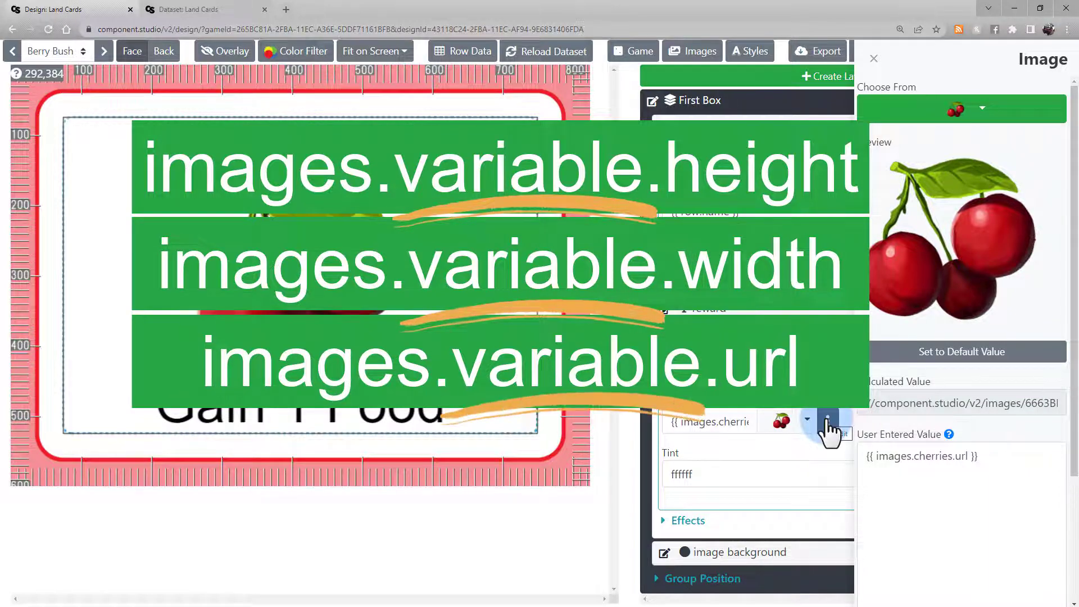
click(700, 51)
scroll(666, 180, down, 5)
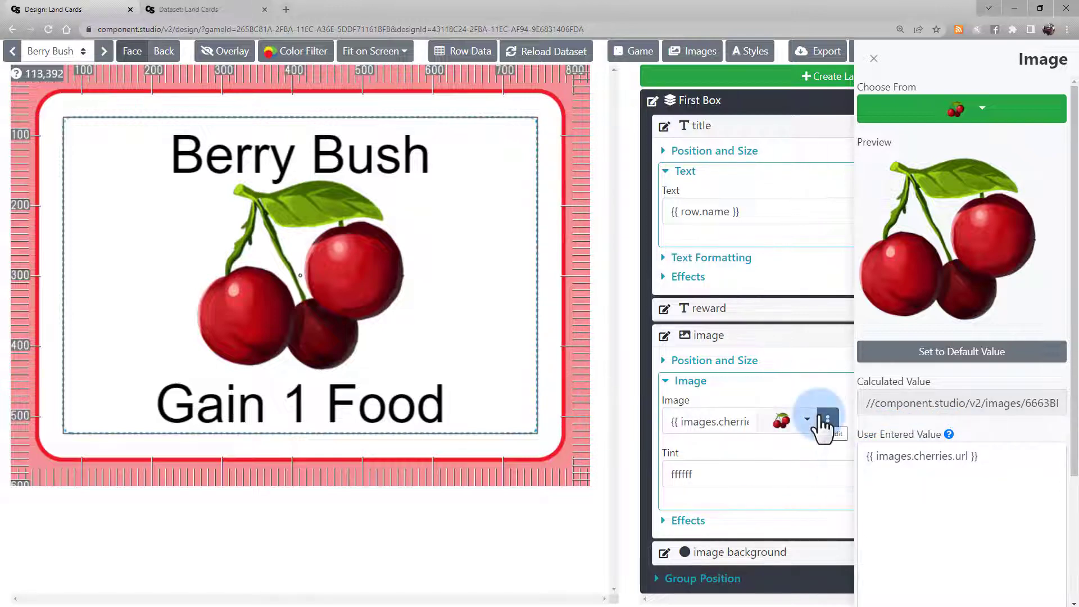
click(830, 246)
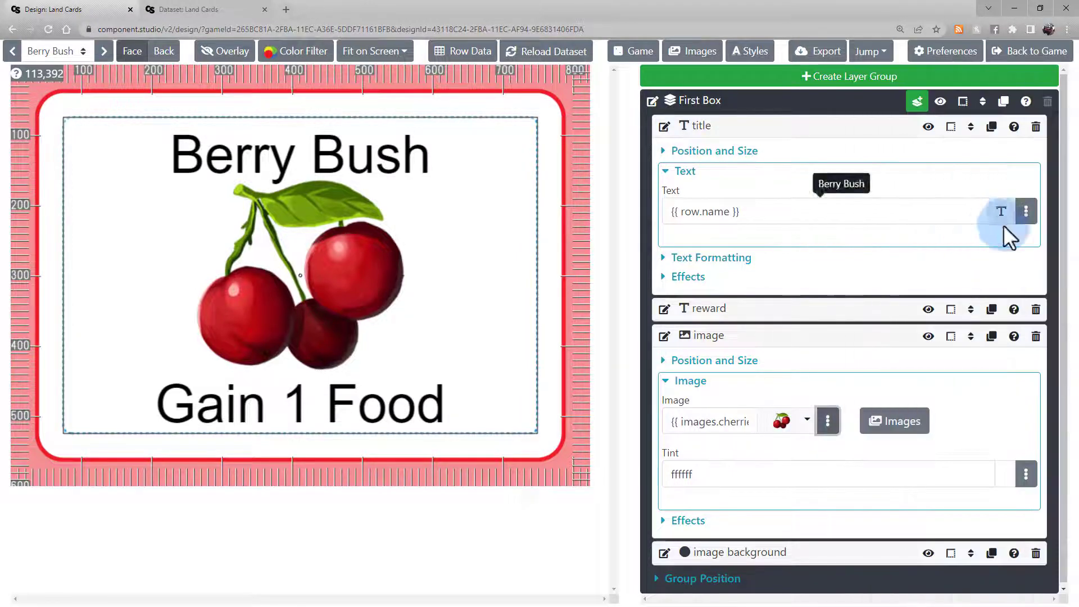
- Open the title layer's text value and look through the design, game and row variable shortcuts
click(1023, 213)
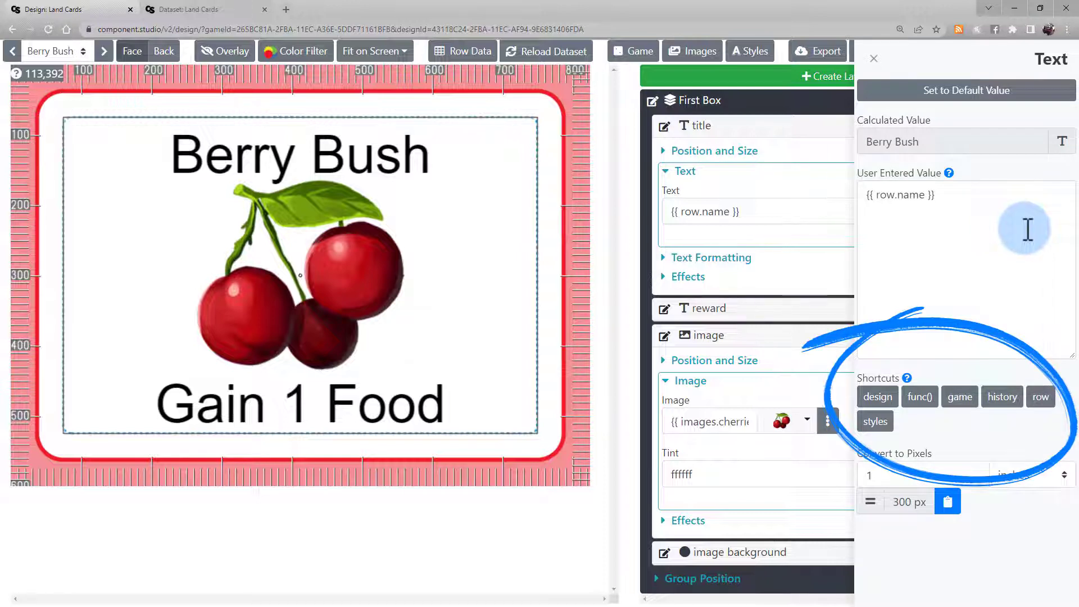
click(893, 406)
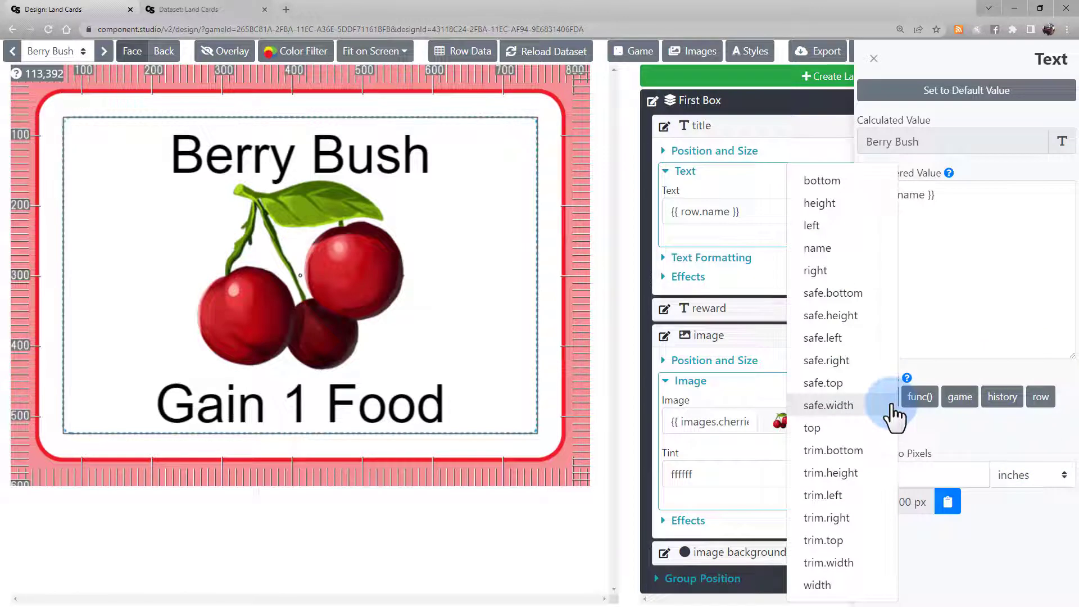
click(962, 398)
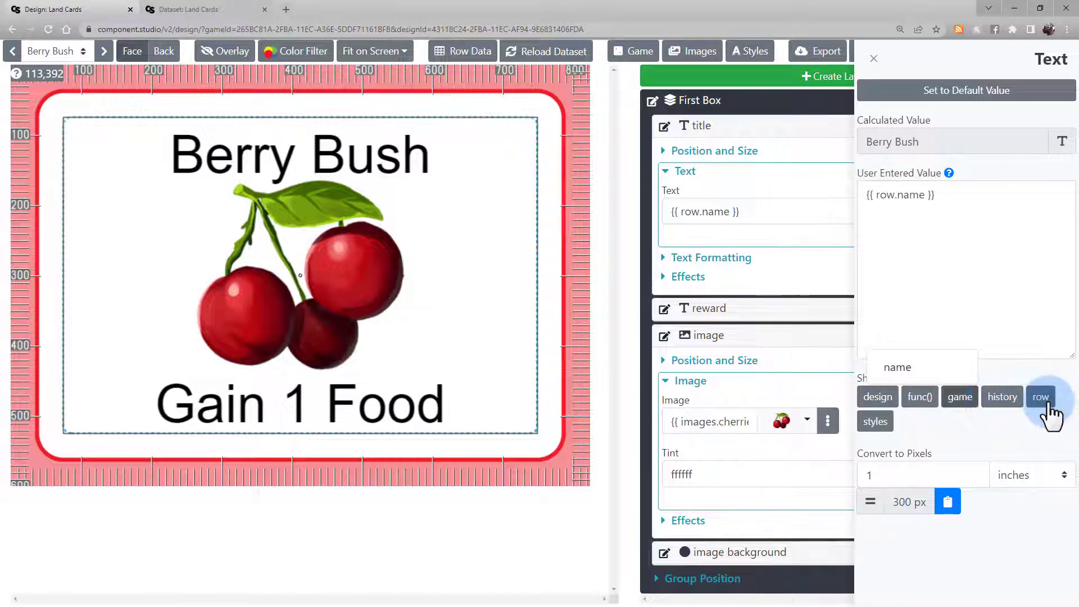
click(1042, 399)
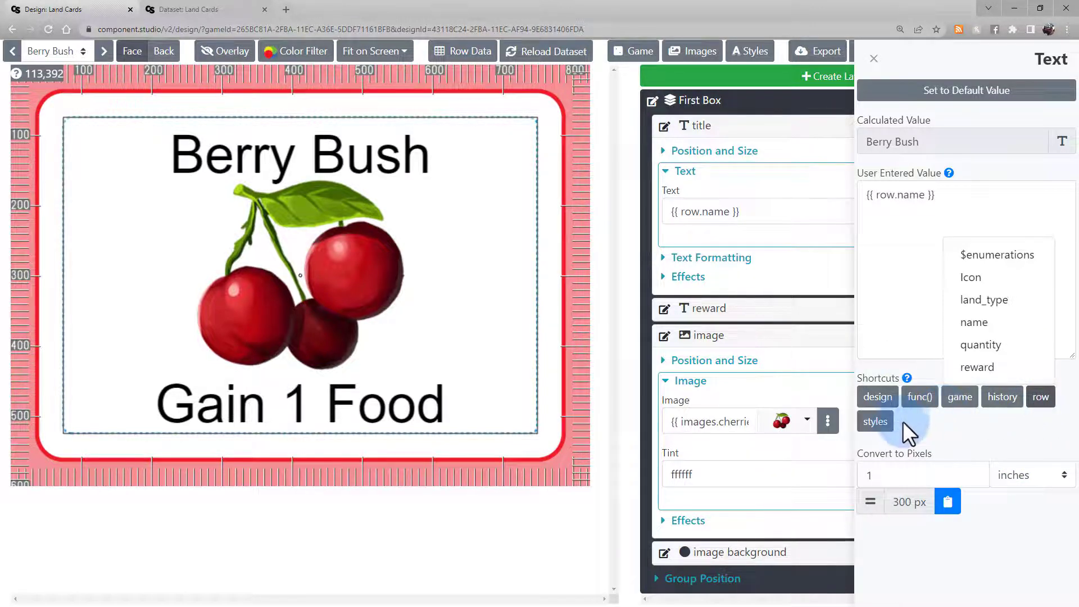
- Copy the design.bottom variable and paste it after {{ row.name }} in the title layer's text value
click(888, 398)
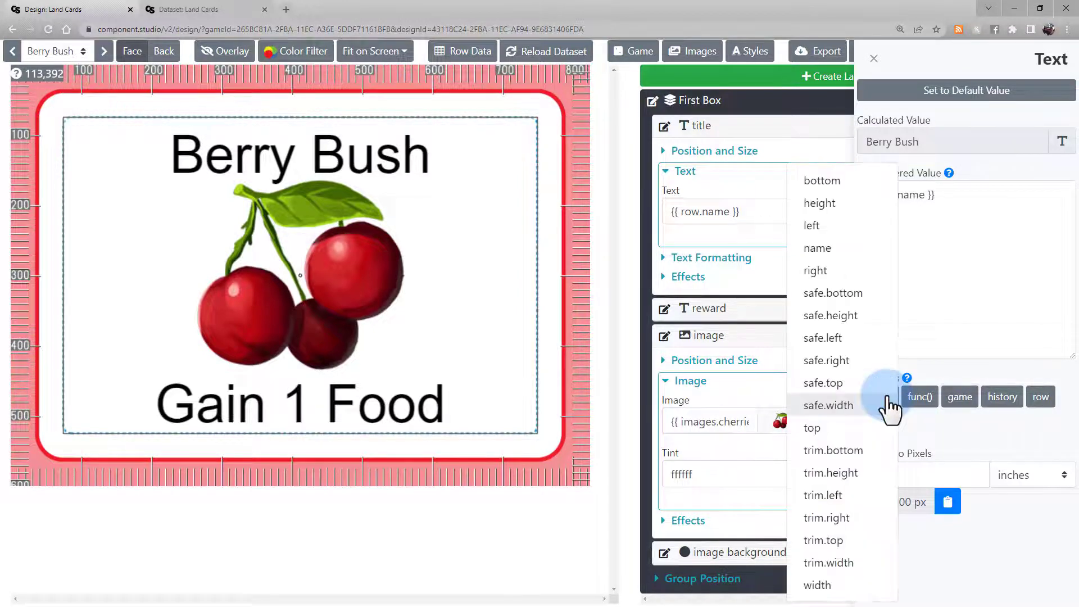
click(882, 192)
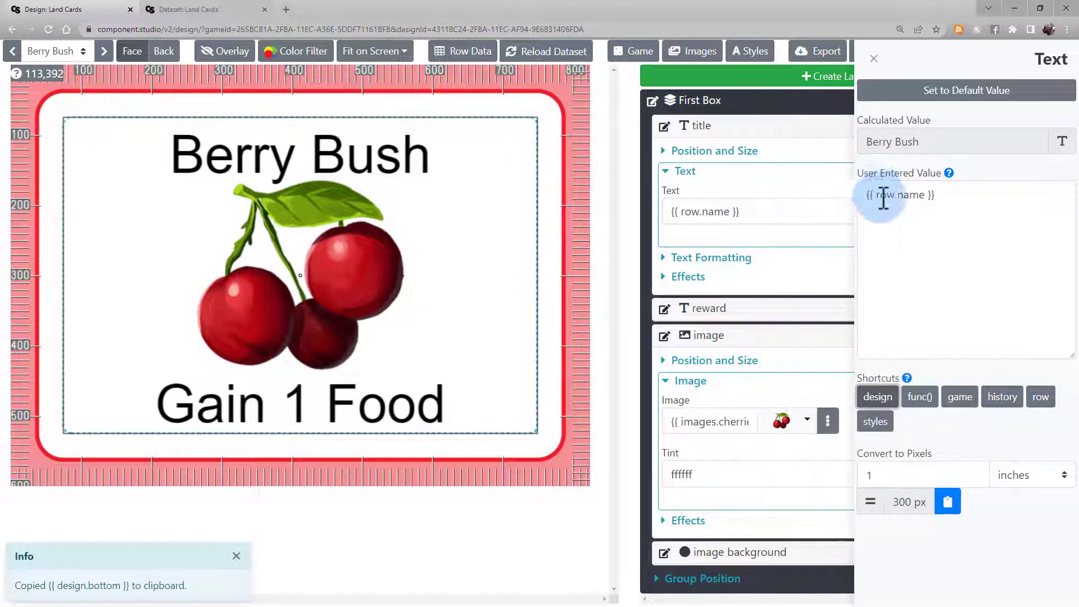
click(933, 271)
right_click(930, 270)
click(970, 234)
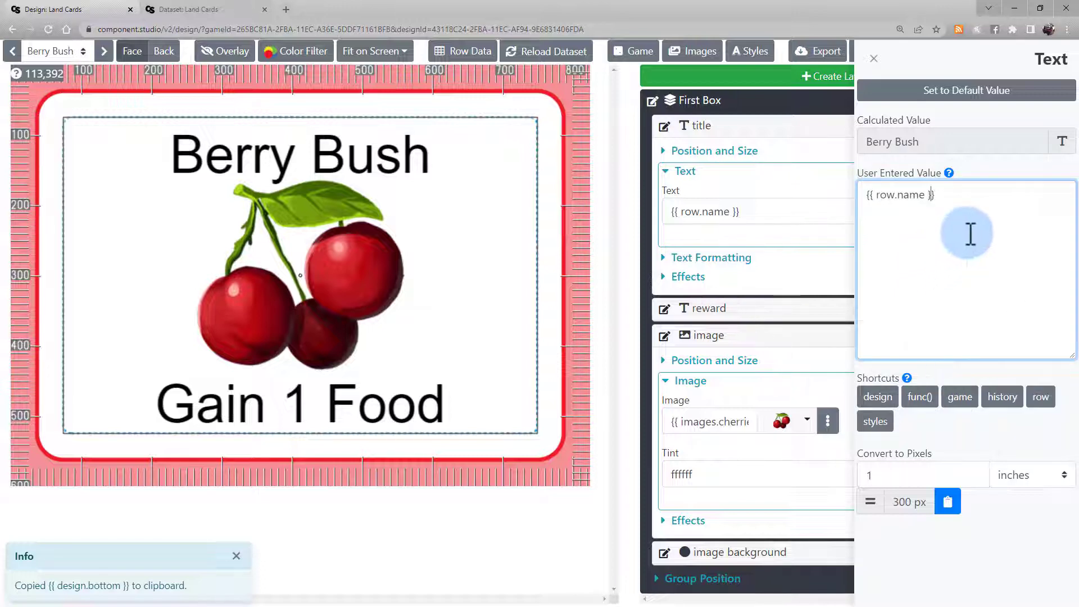
right_click(970, 234)
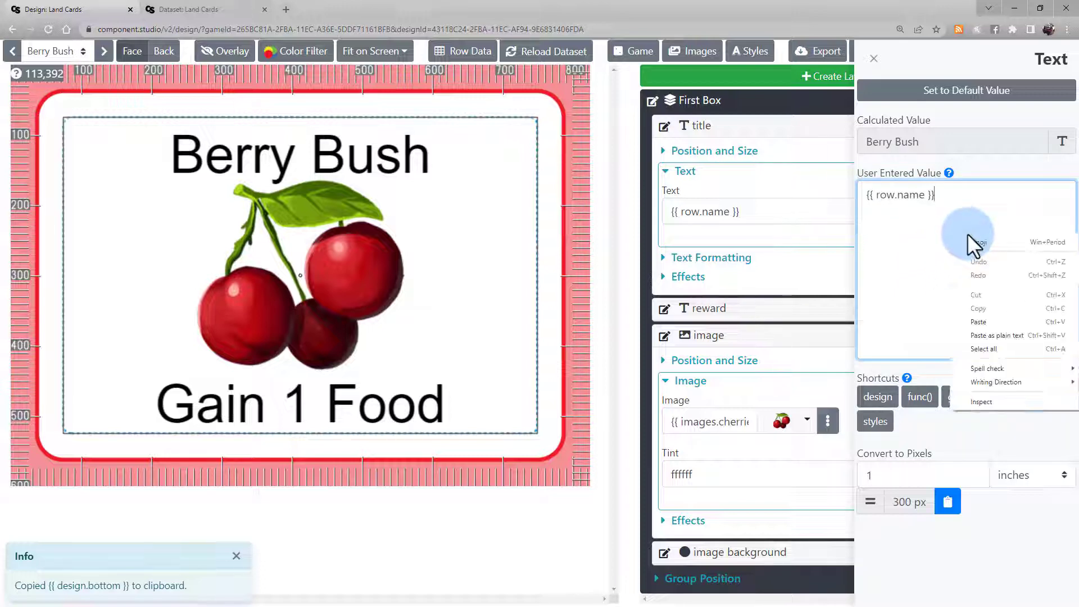
click(987, 320)
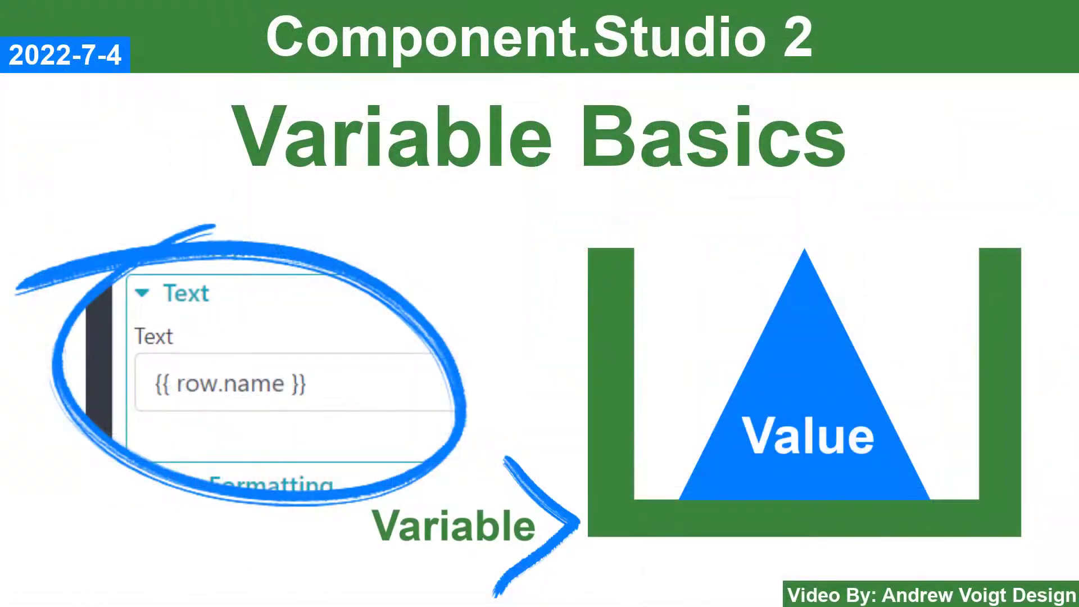